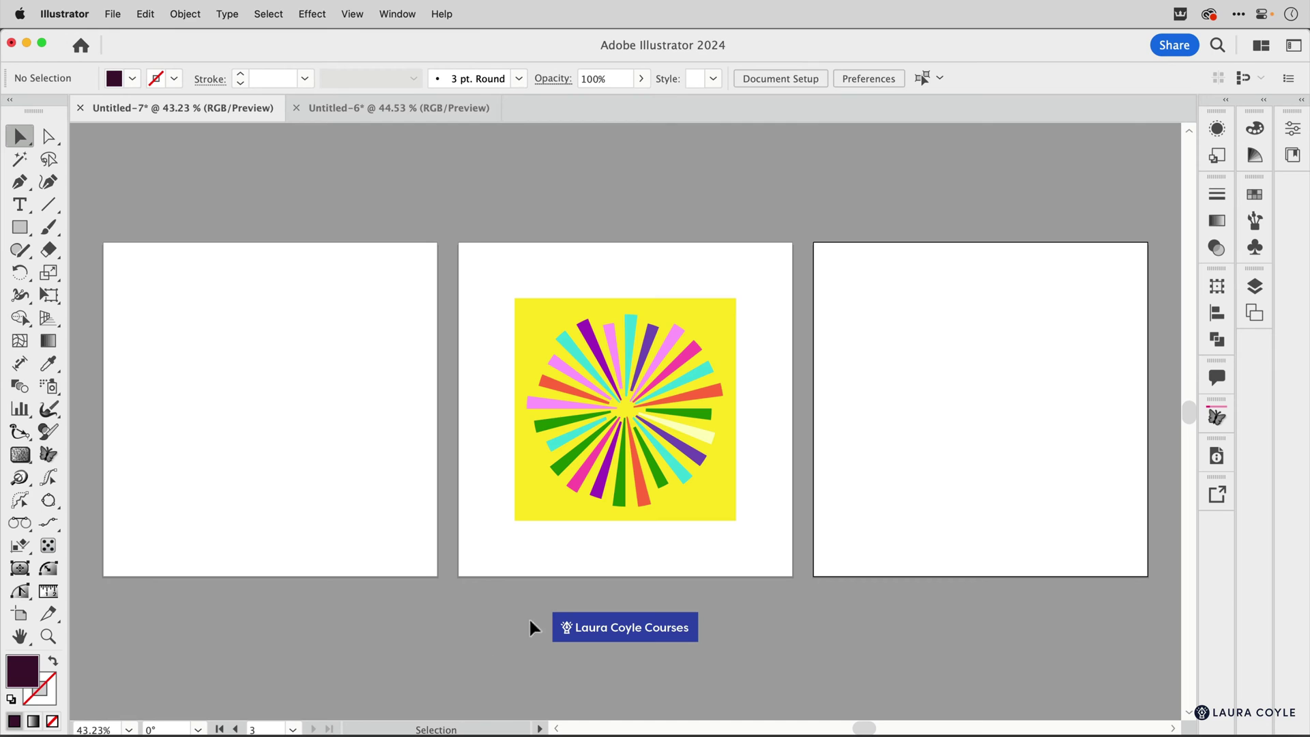
Paste a duplicate of the selected sunburst artwork on the middle artboard
left_click(635, 505)
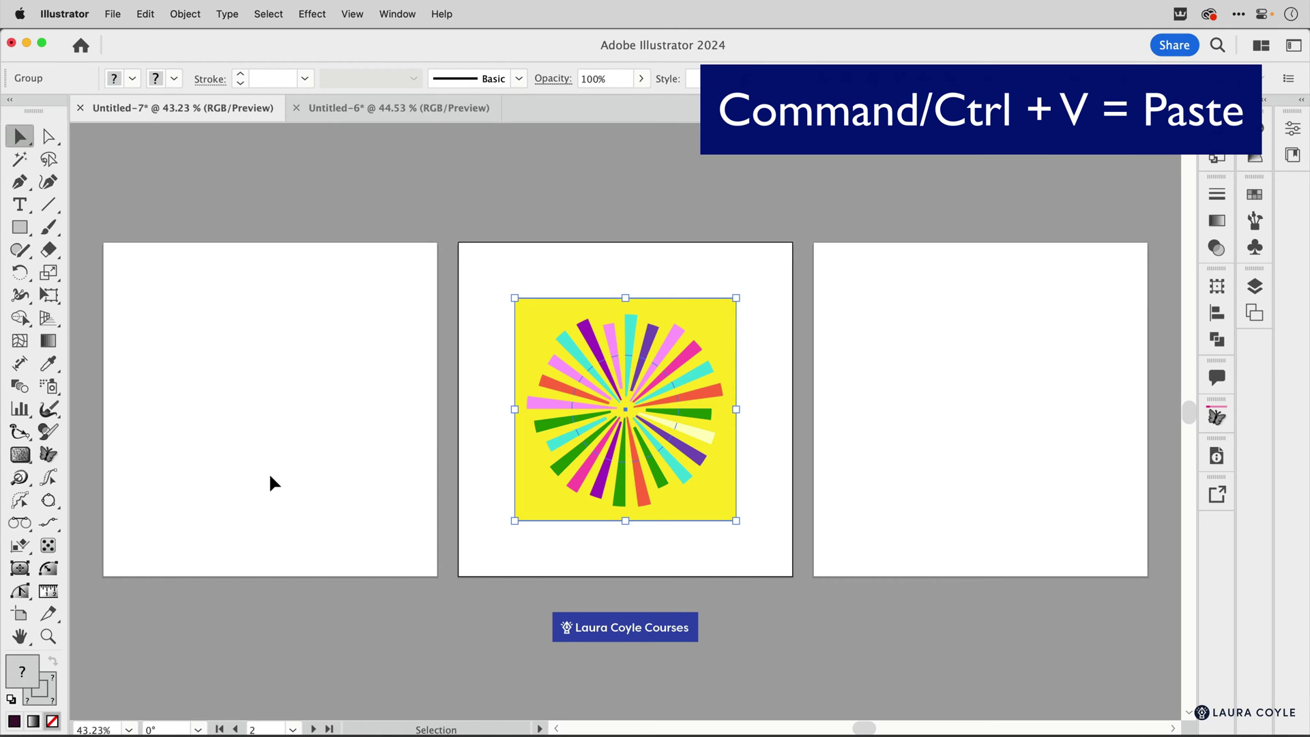
key("super+v")
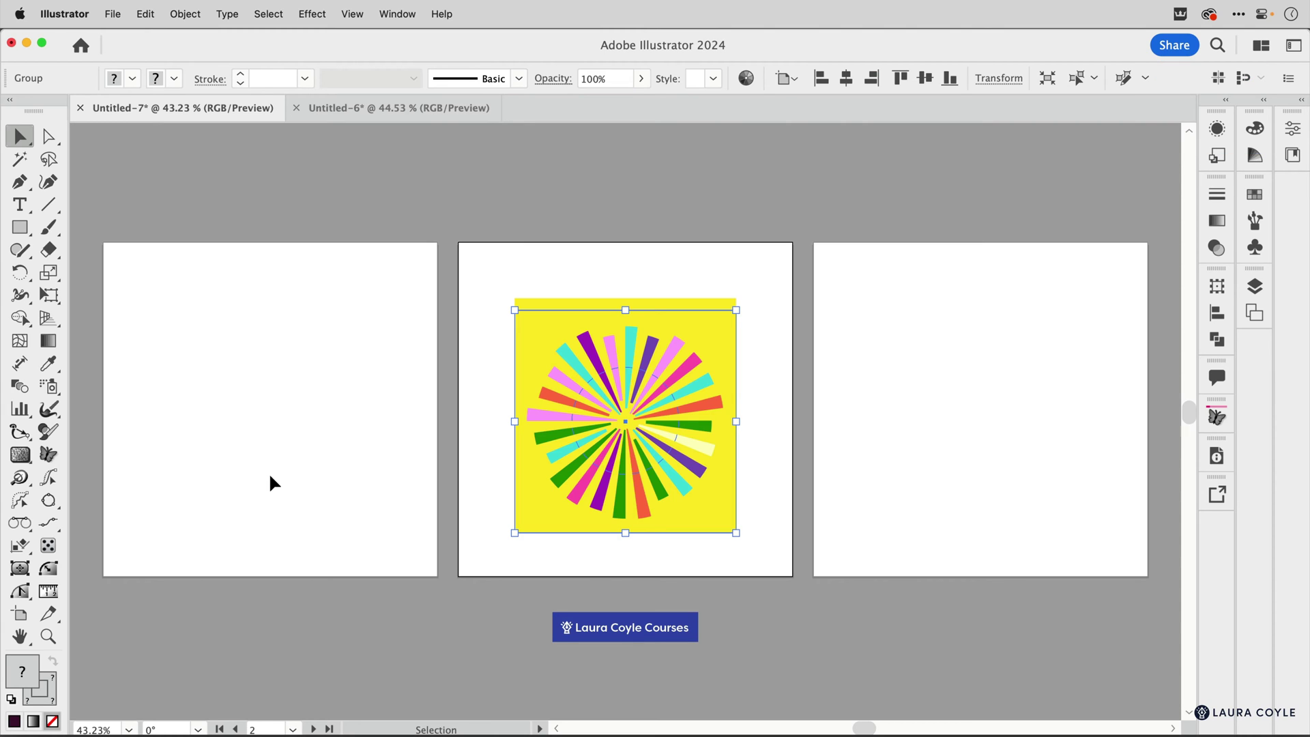
Delete the offset duplicate and paste the sunburst in place on the left and right artboards
key("Delete")
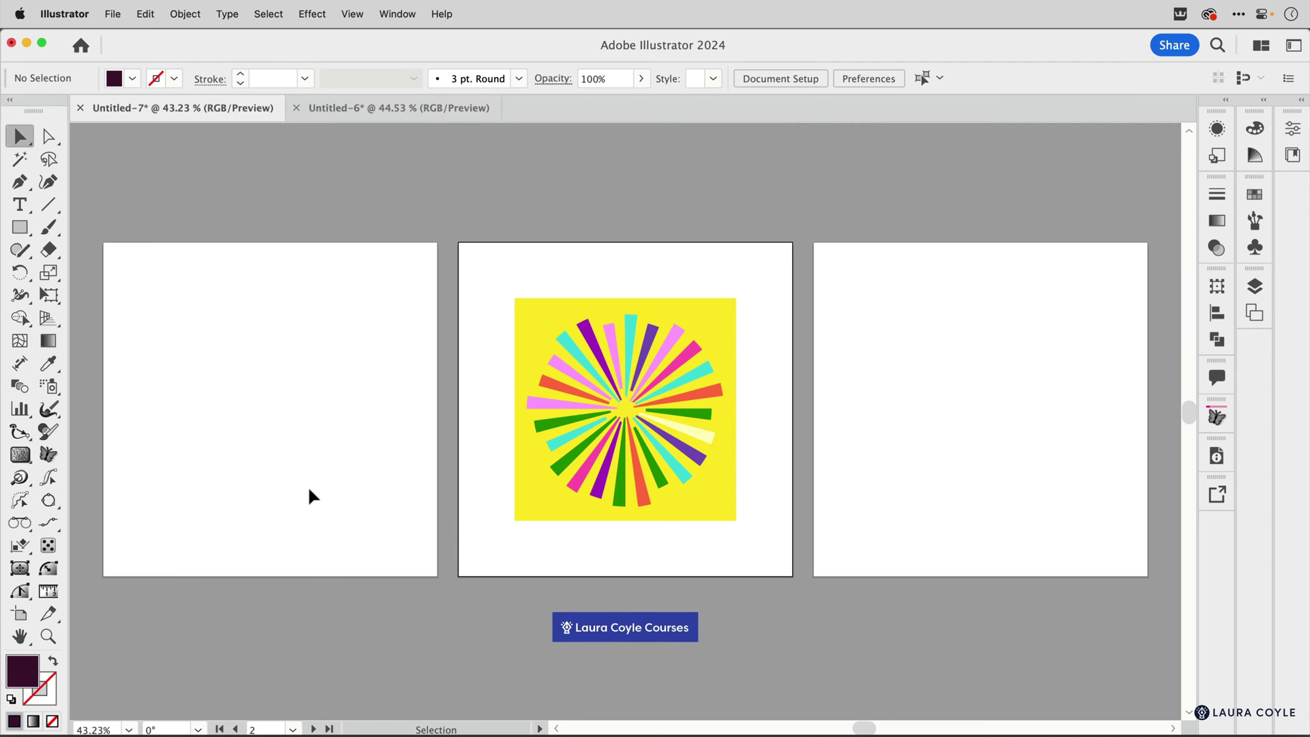
left_click(330, 405)
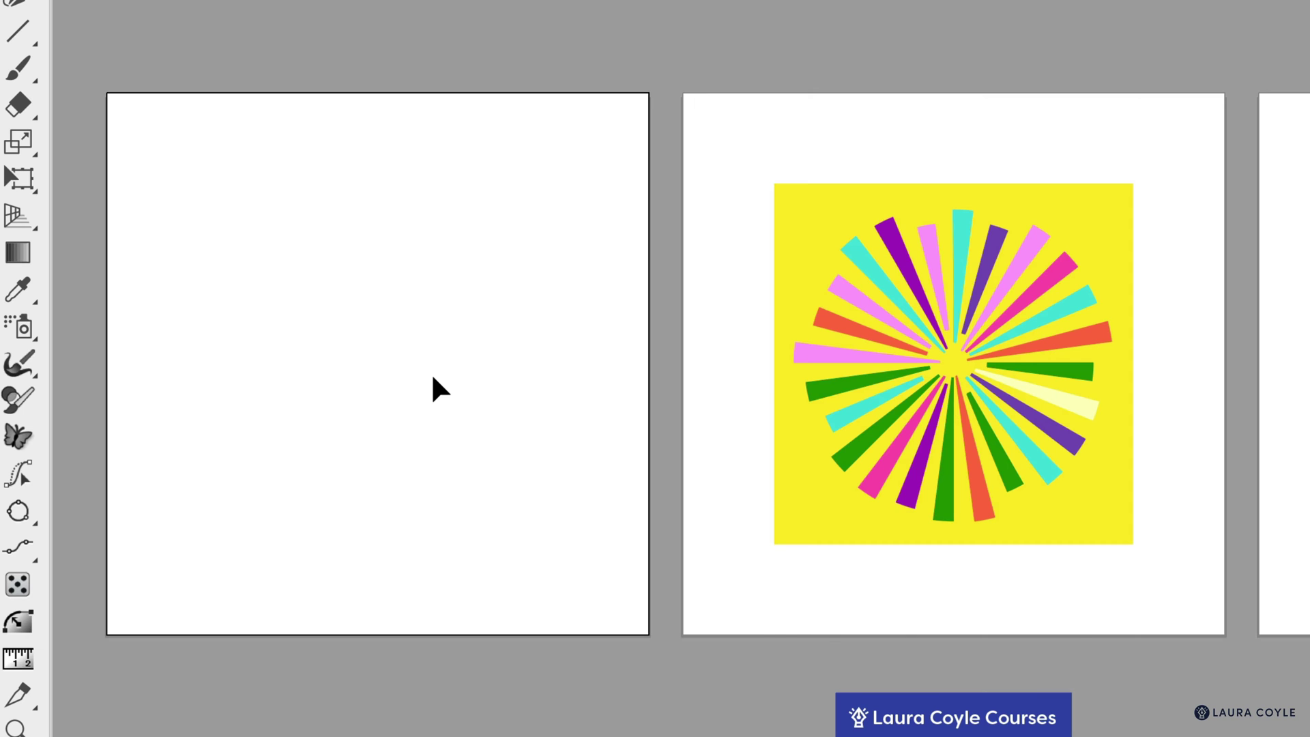
key("ctrl+shift+v")
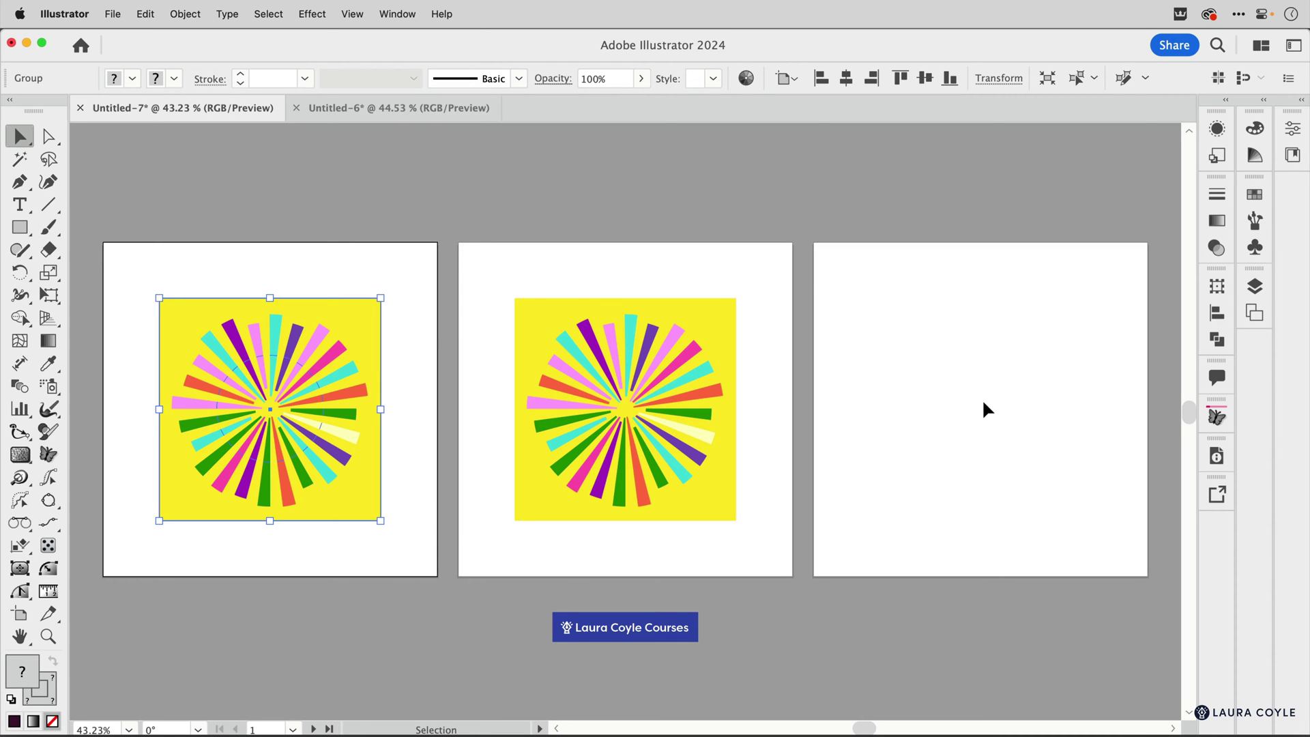
left_click(984, 403)
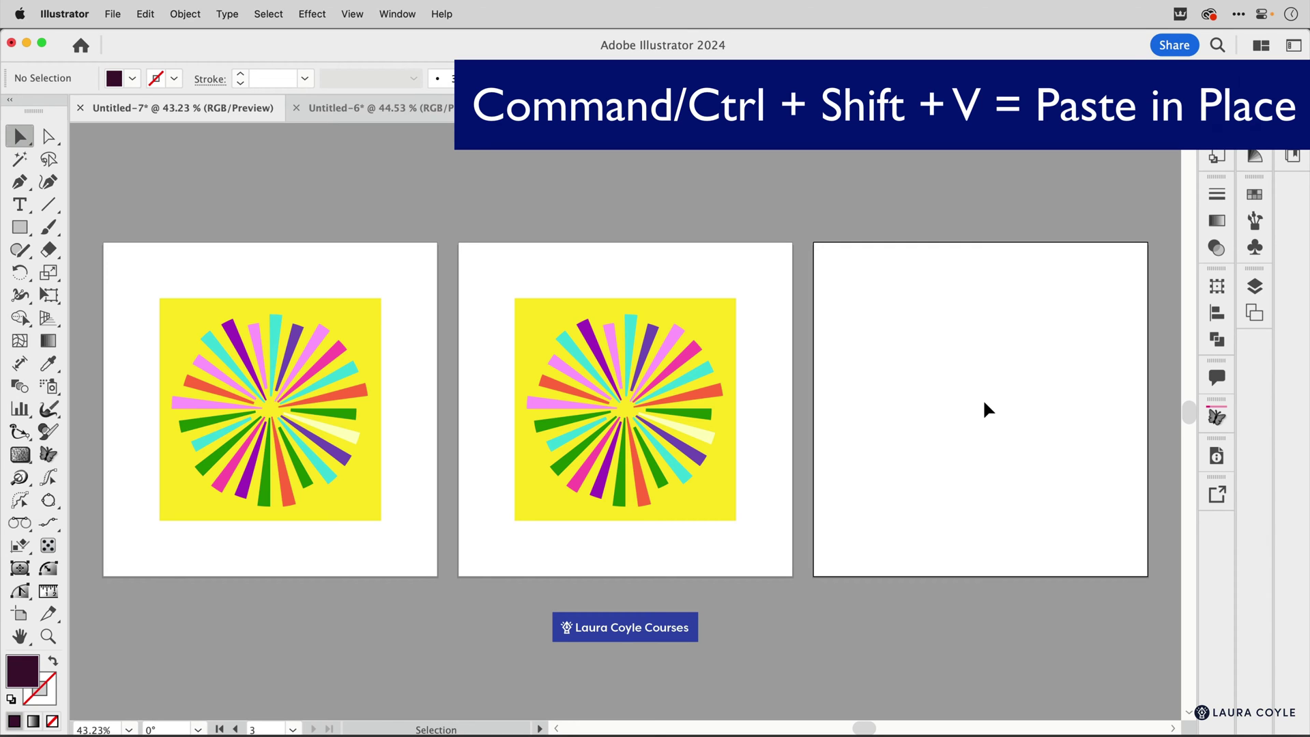
key("super+shift+v")
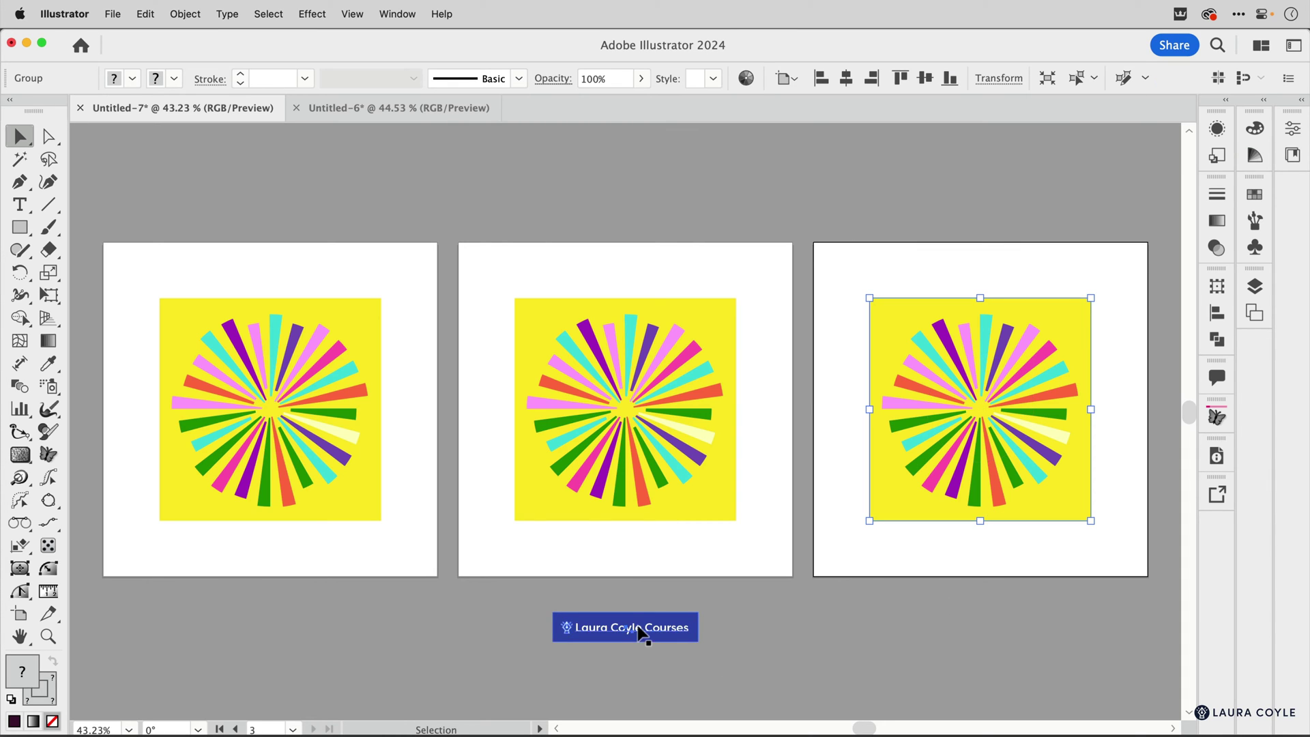
Move the logo banner onto the left artboard and align it to its bottom-right corner
left_click_drag(639, 633, 371, 564)
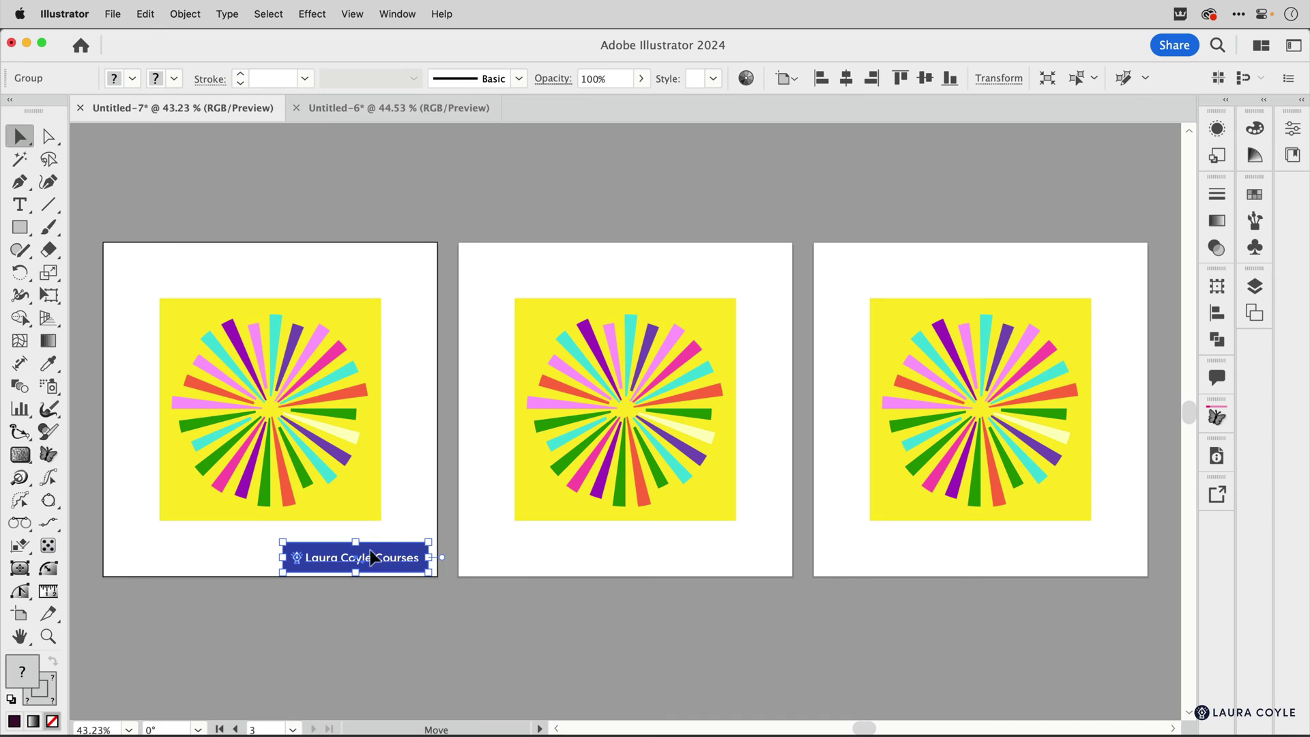
left_click(404, 497)
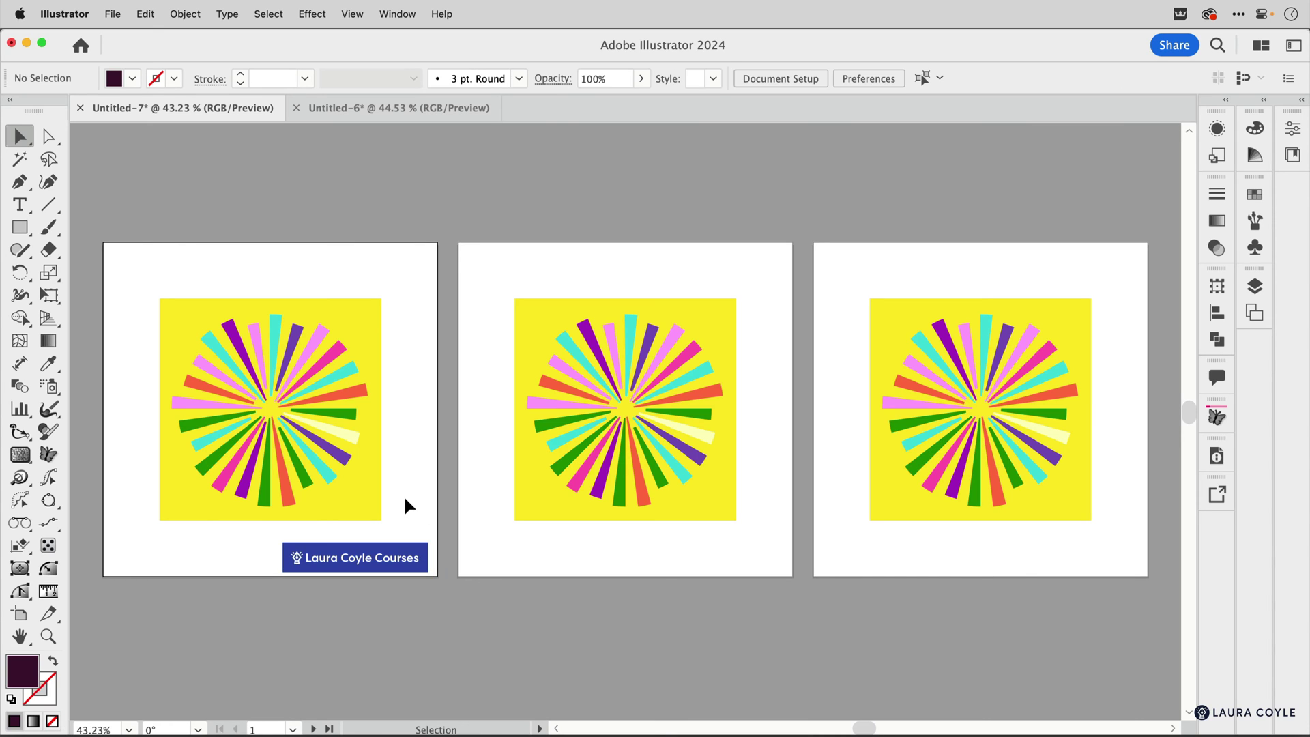
left_click(411, 556)
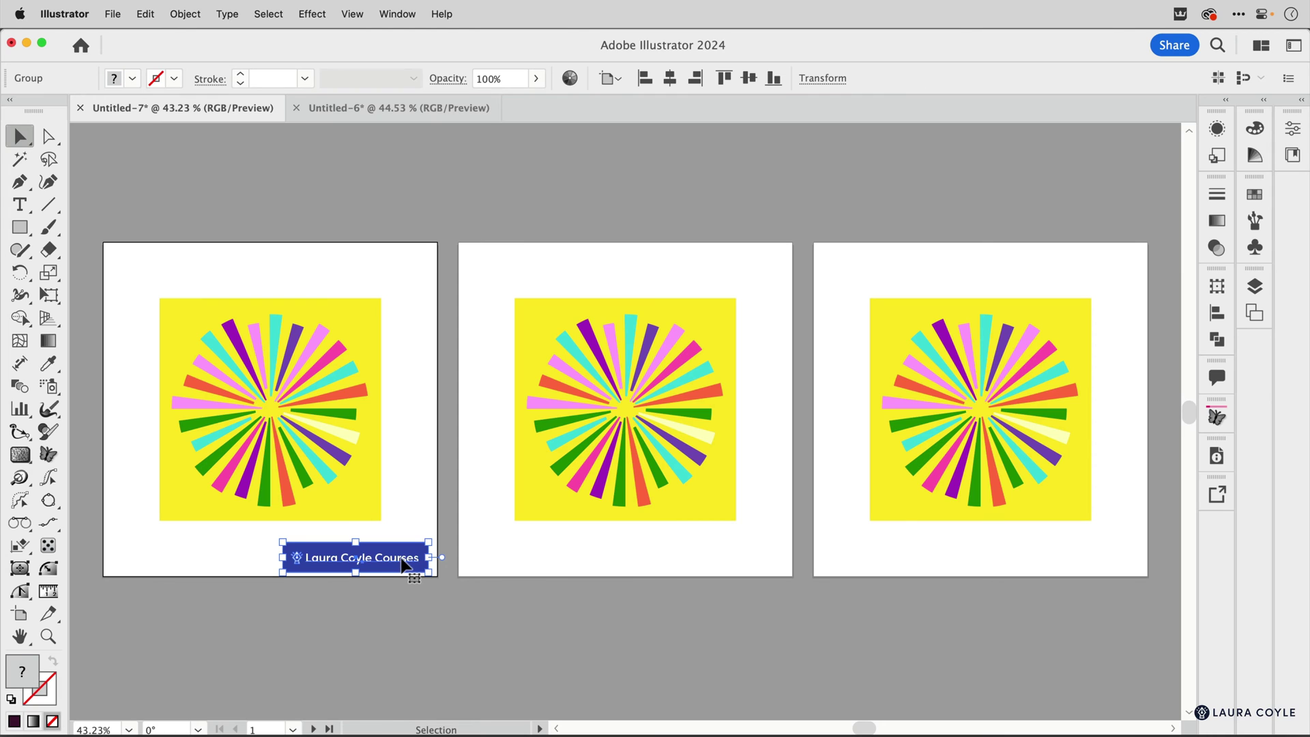
left_click(696, 78)
left_click(770, 79)
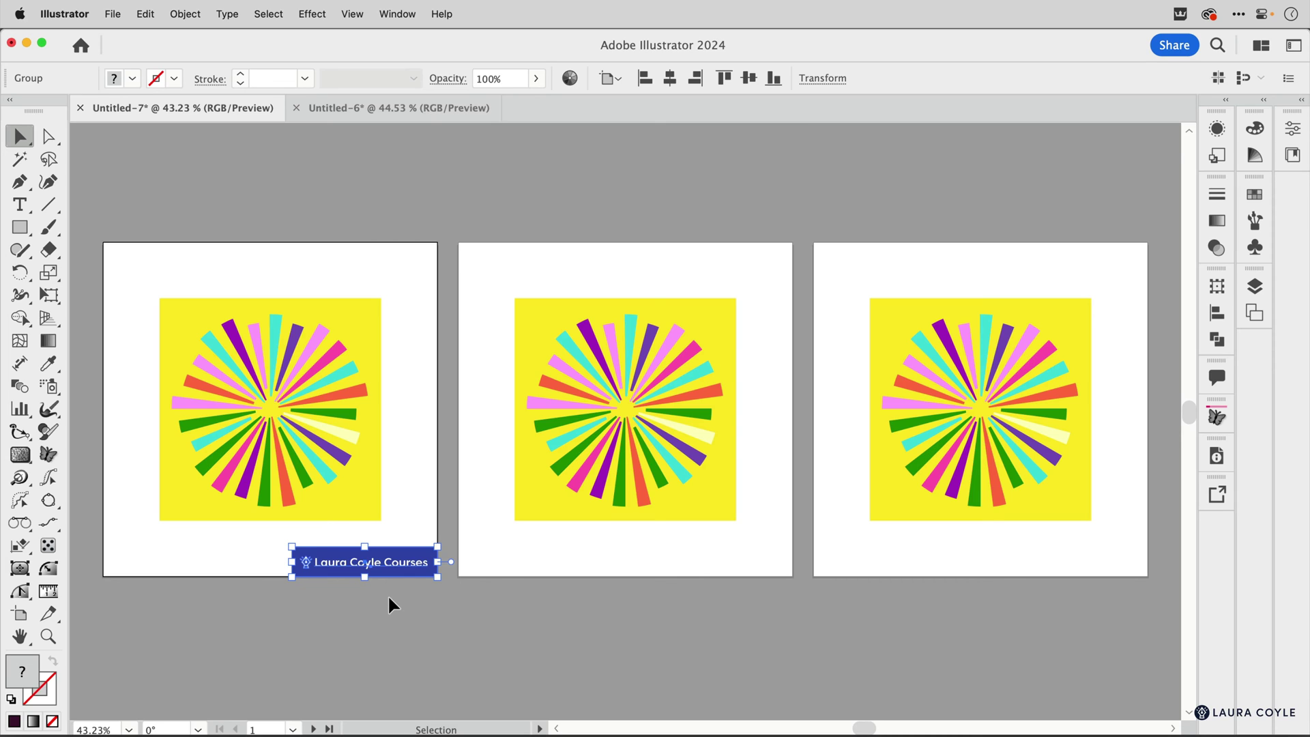
Copy the banner and use Edit > Paste on All Artboards to place it on every artboard
key("super+c")
left_click(146, 15)
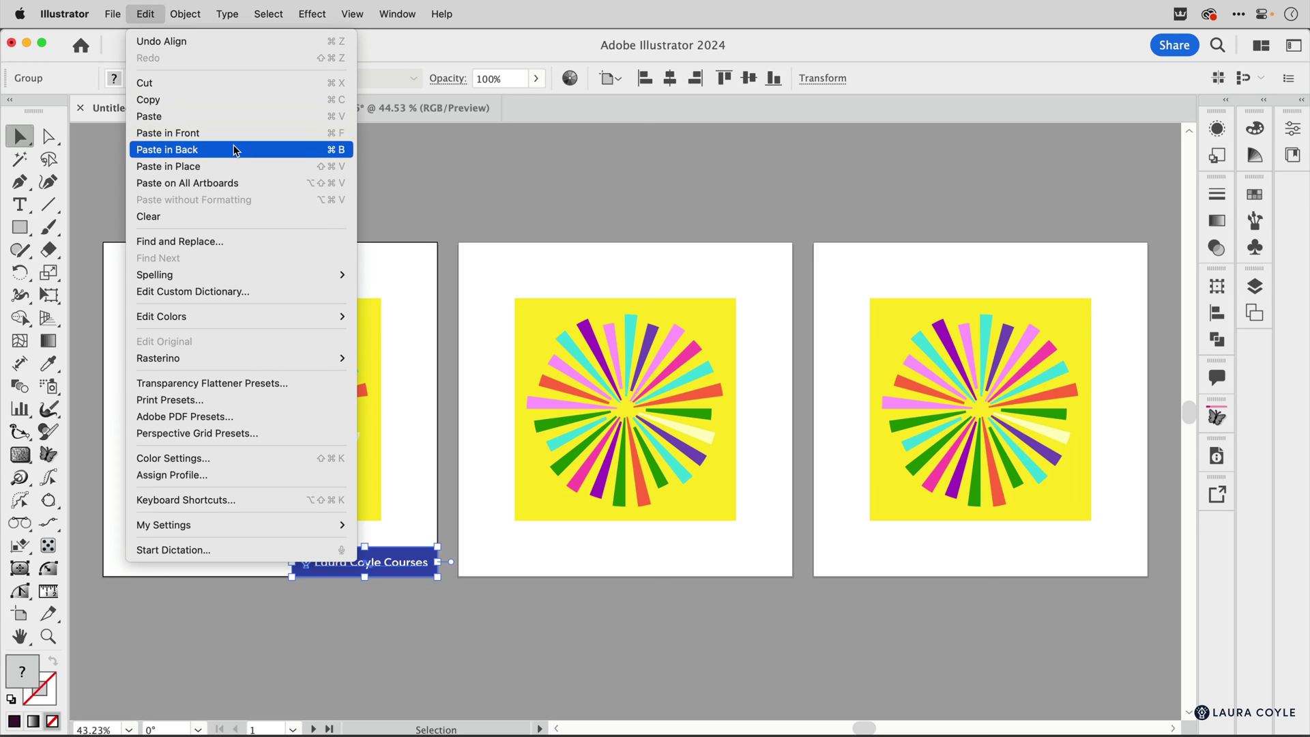
left_click(255, 183)
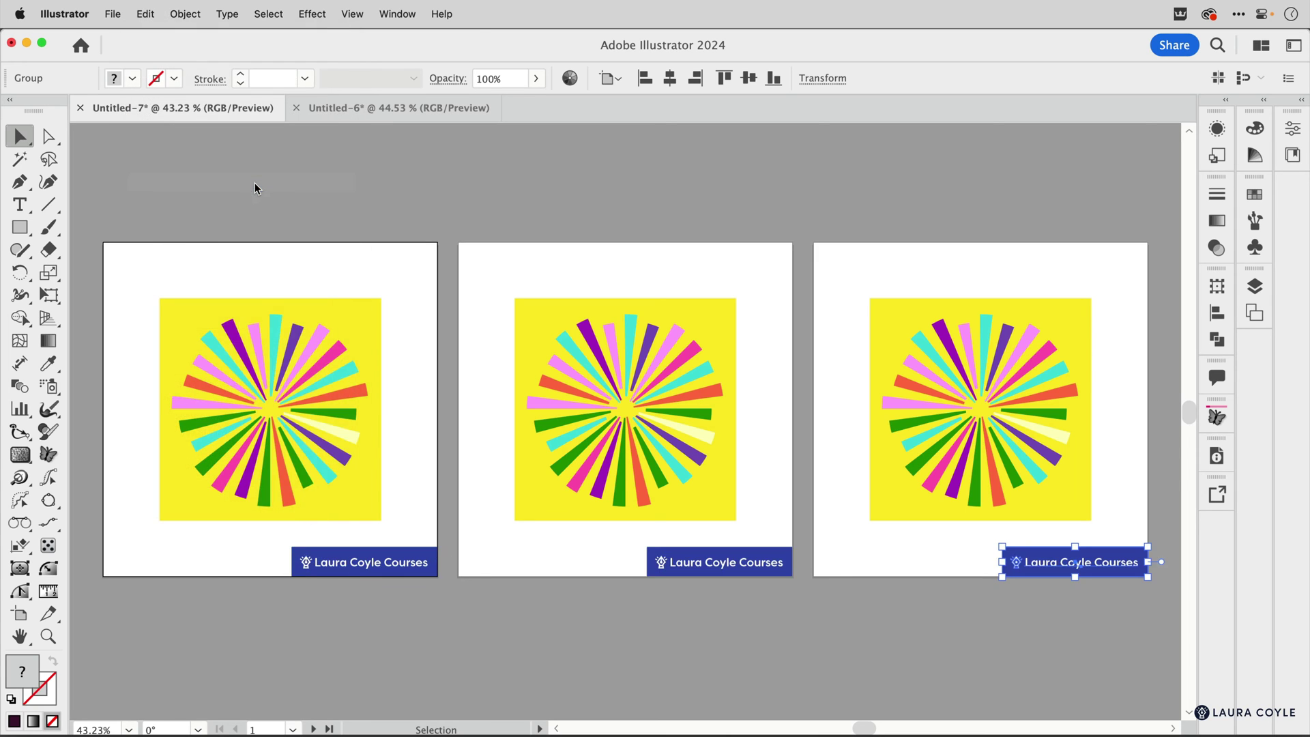
left_click(252, 180)
left_click(146, 15)
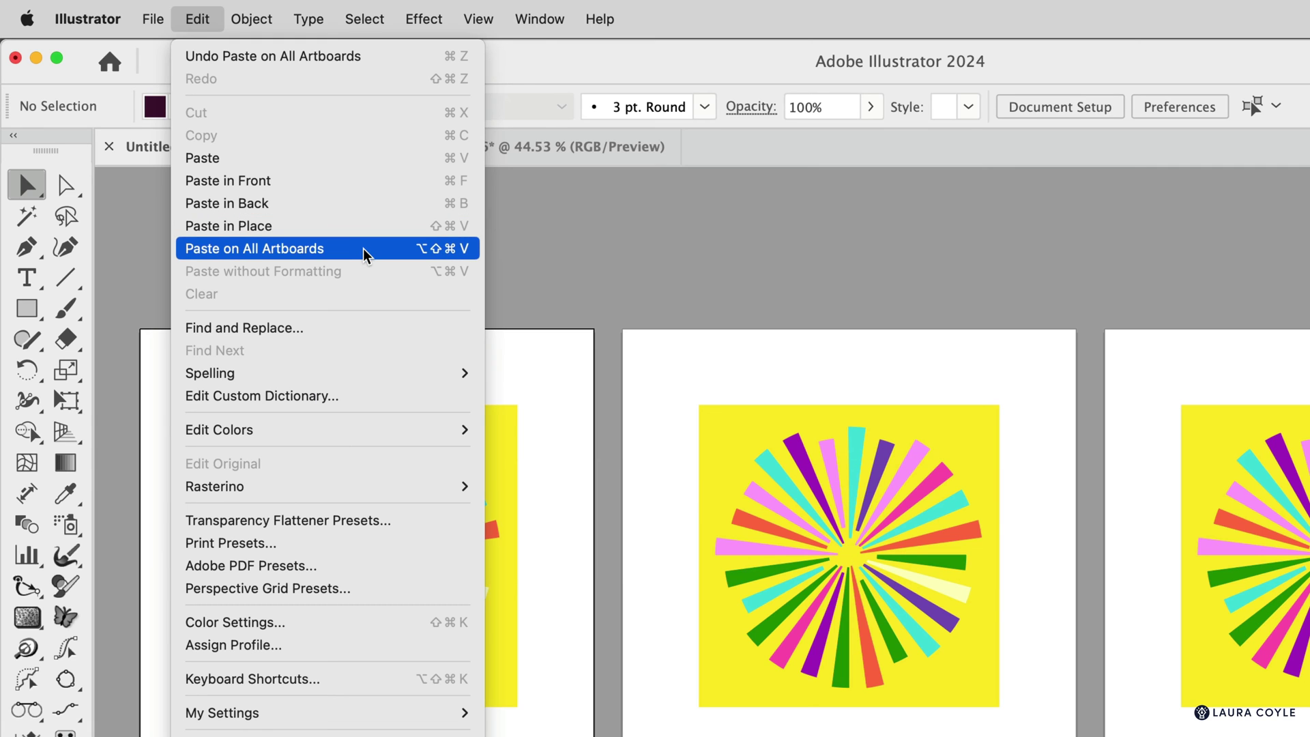
left_click(693, 286)
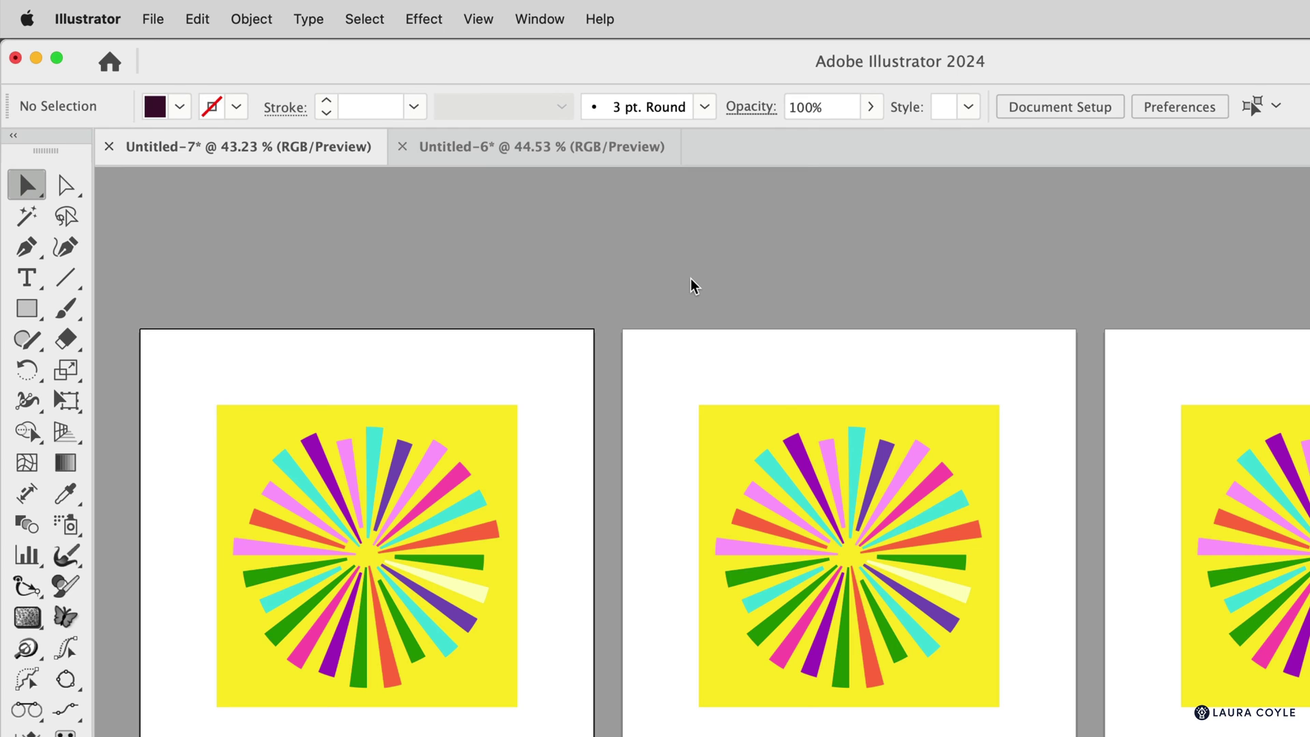
left_click(600, 19)
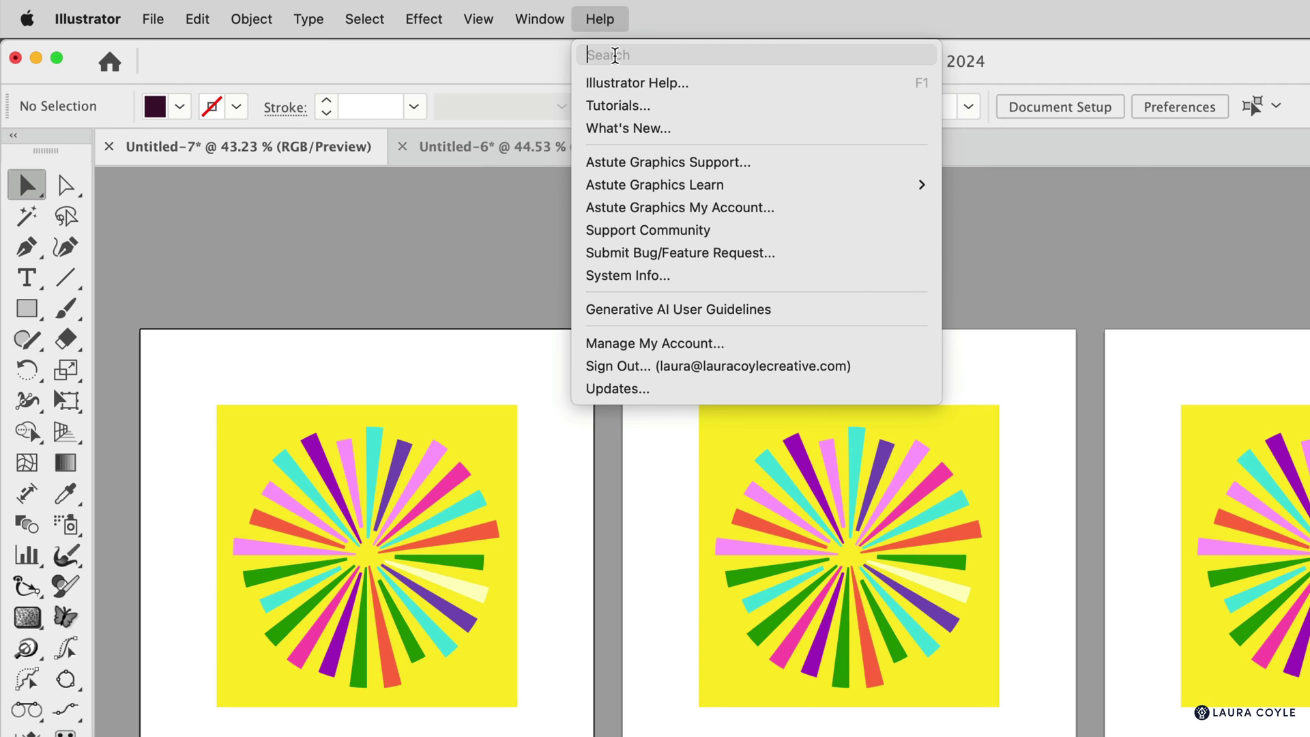
type("paste")
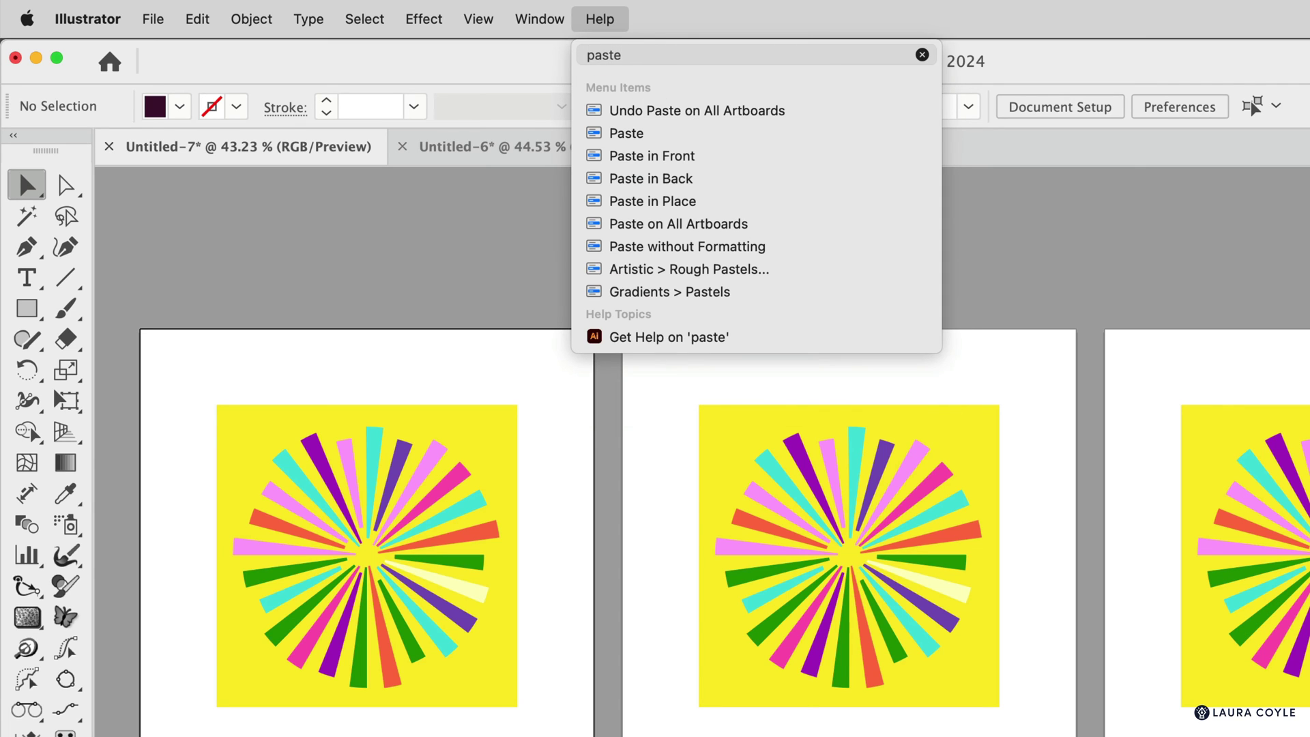
mouse_move(629, 114)
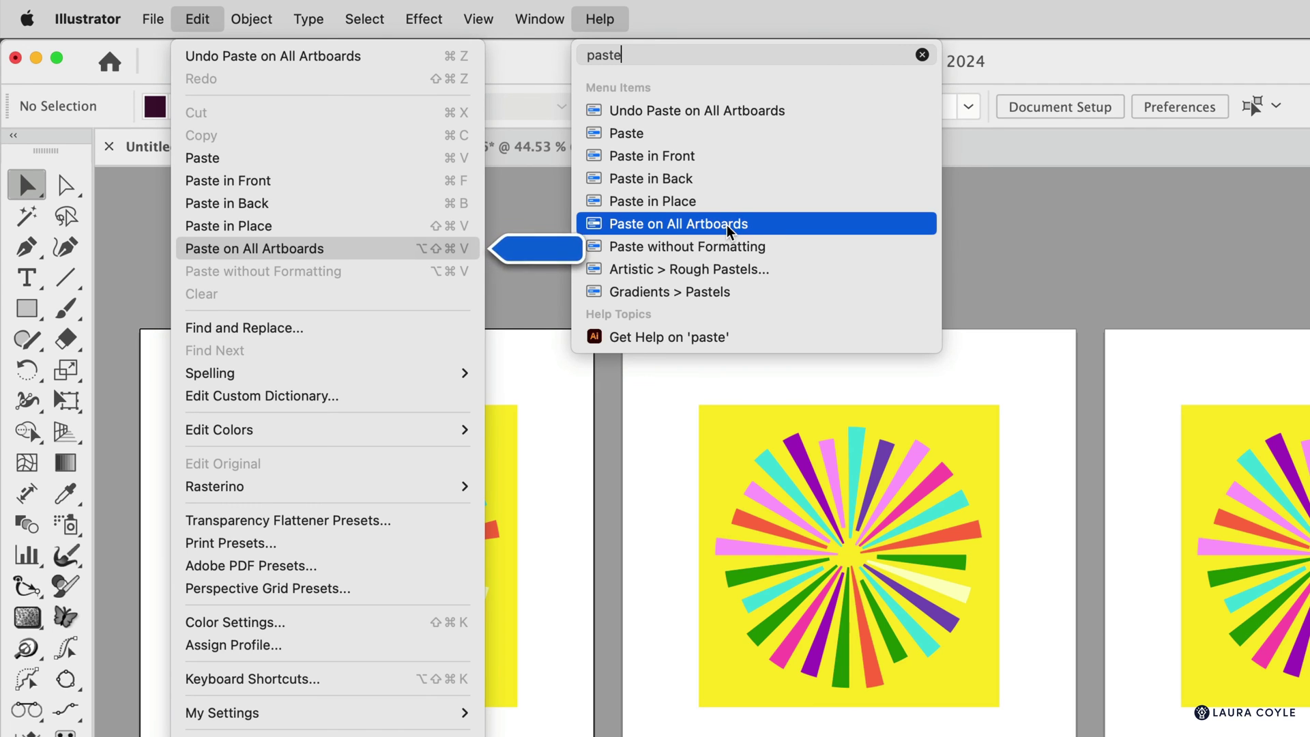
left_click(1114, 258)
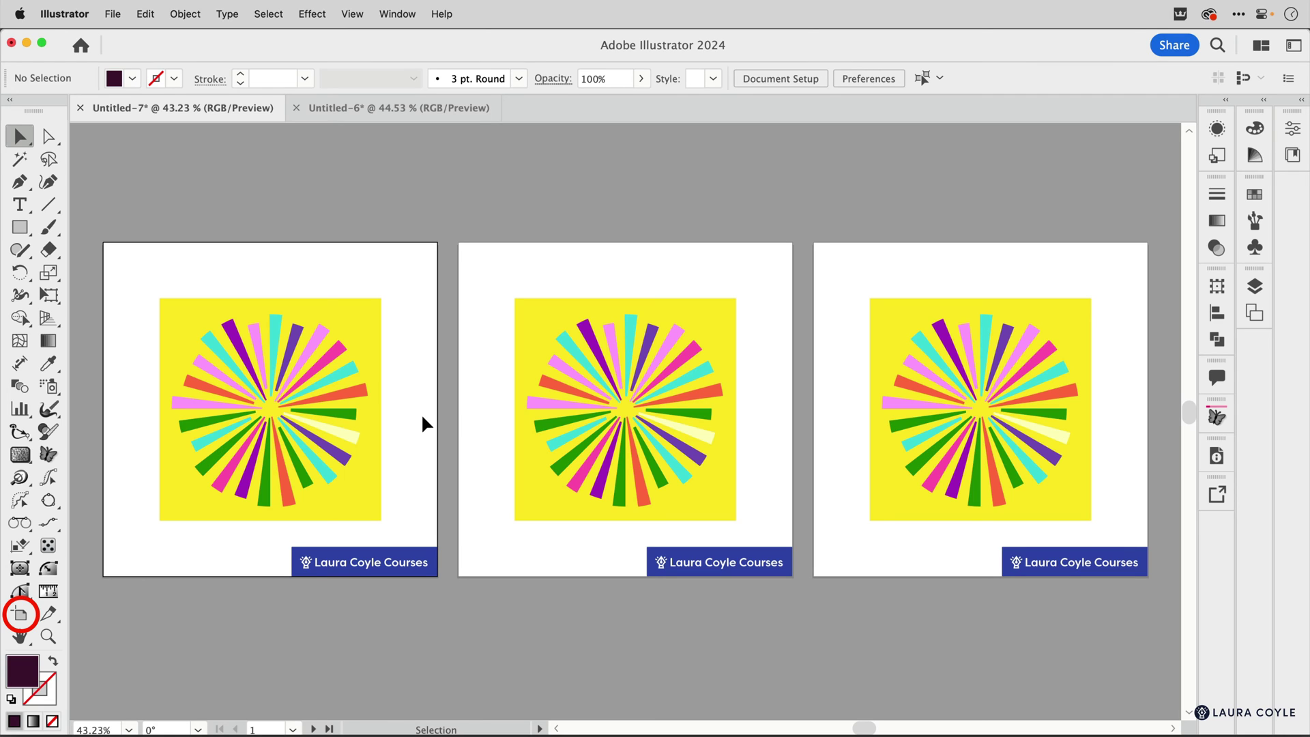
Paste Artboard 1 with its sunburst and logo into Untitled-6 as a second artboard, then deselect
left_click(21, 615)
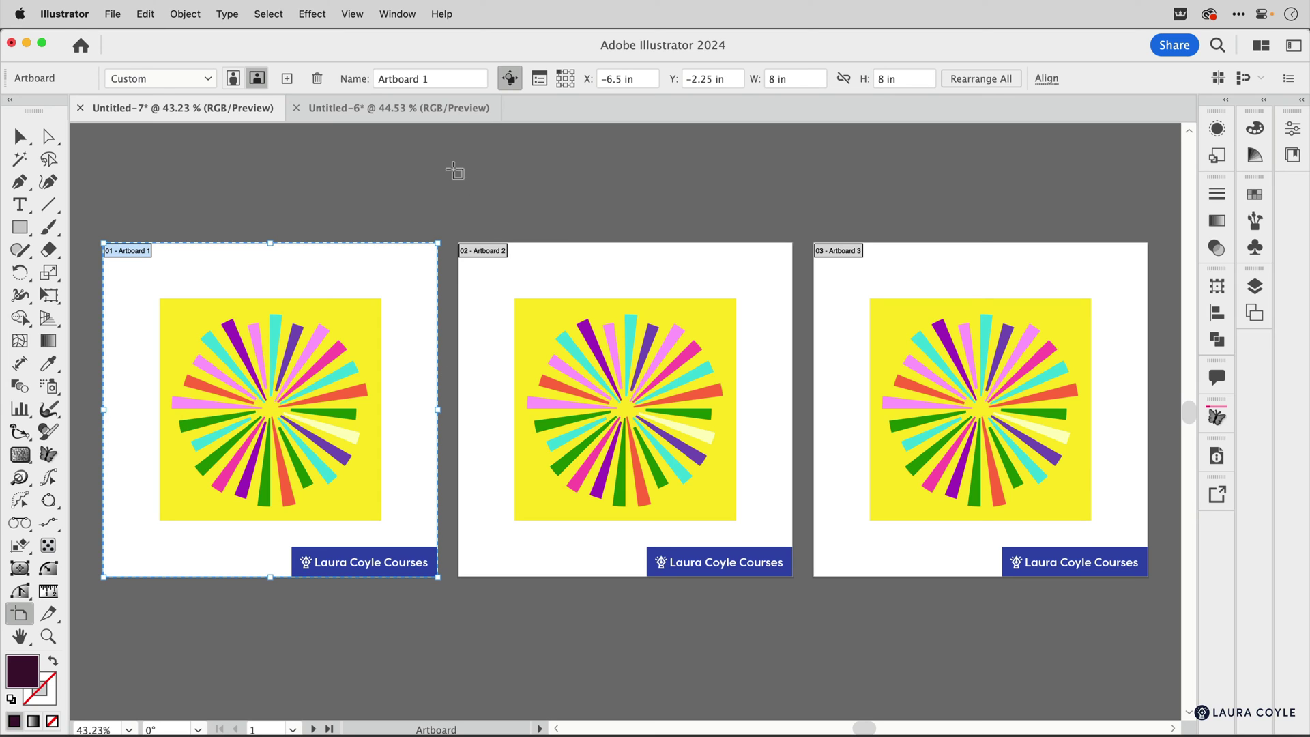
left_click(442, 109)
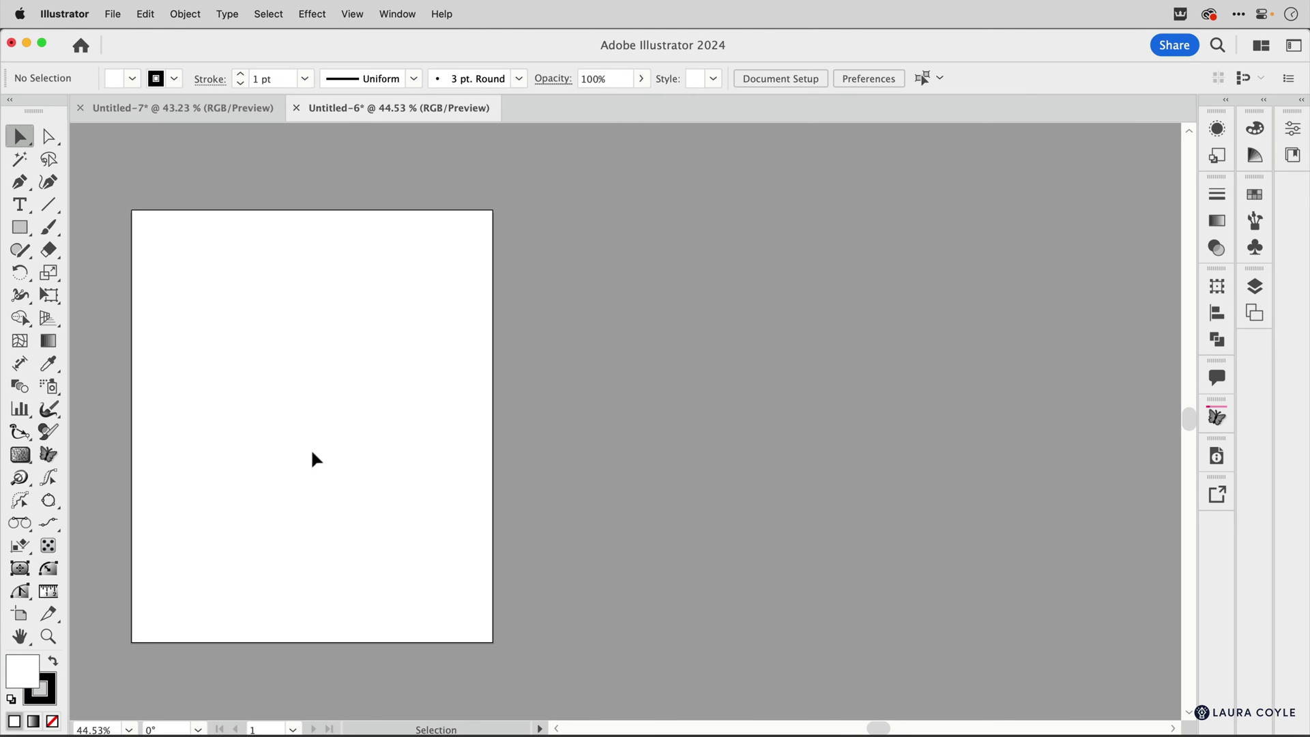
left_click(20, 614)
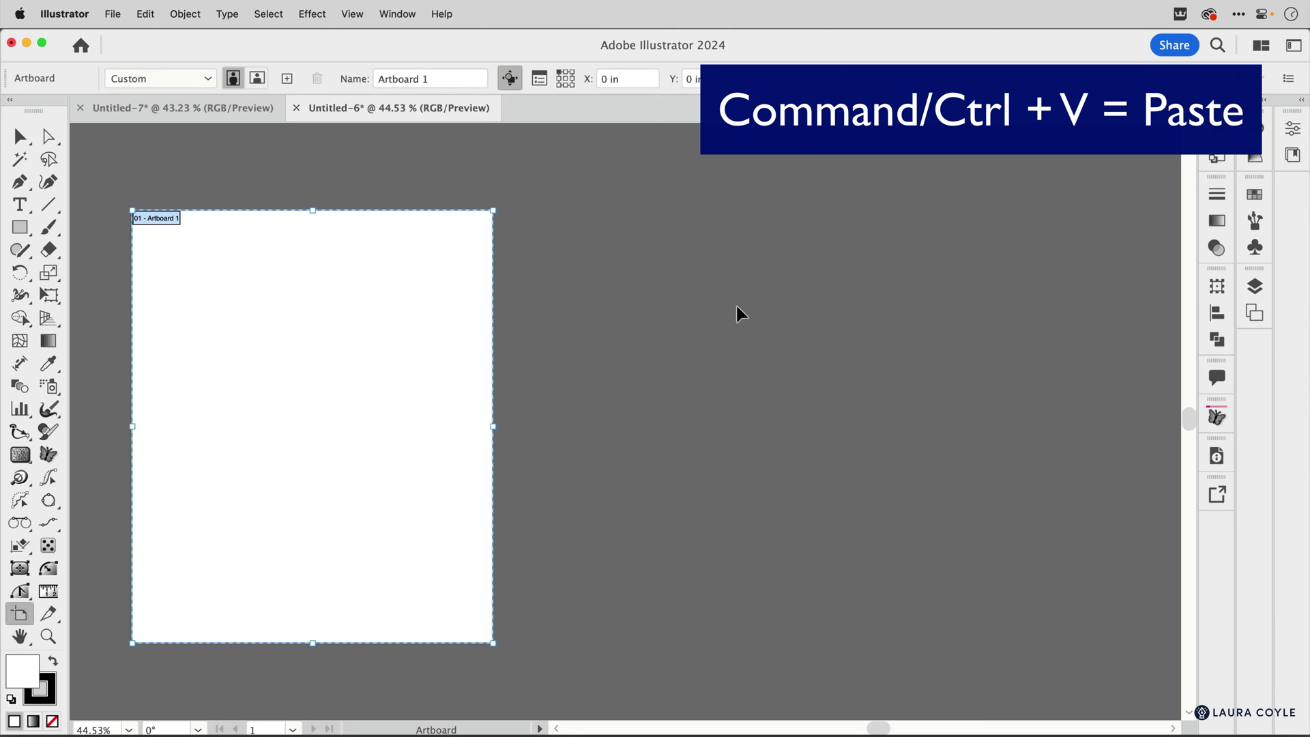
key("super+v")
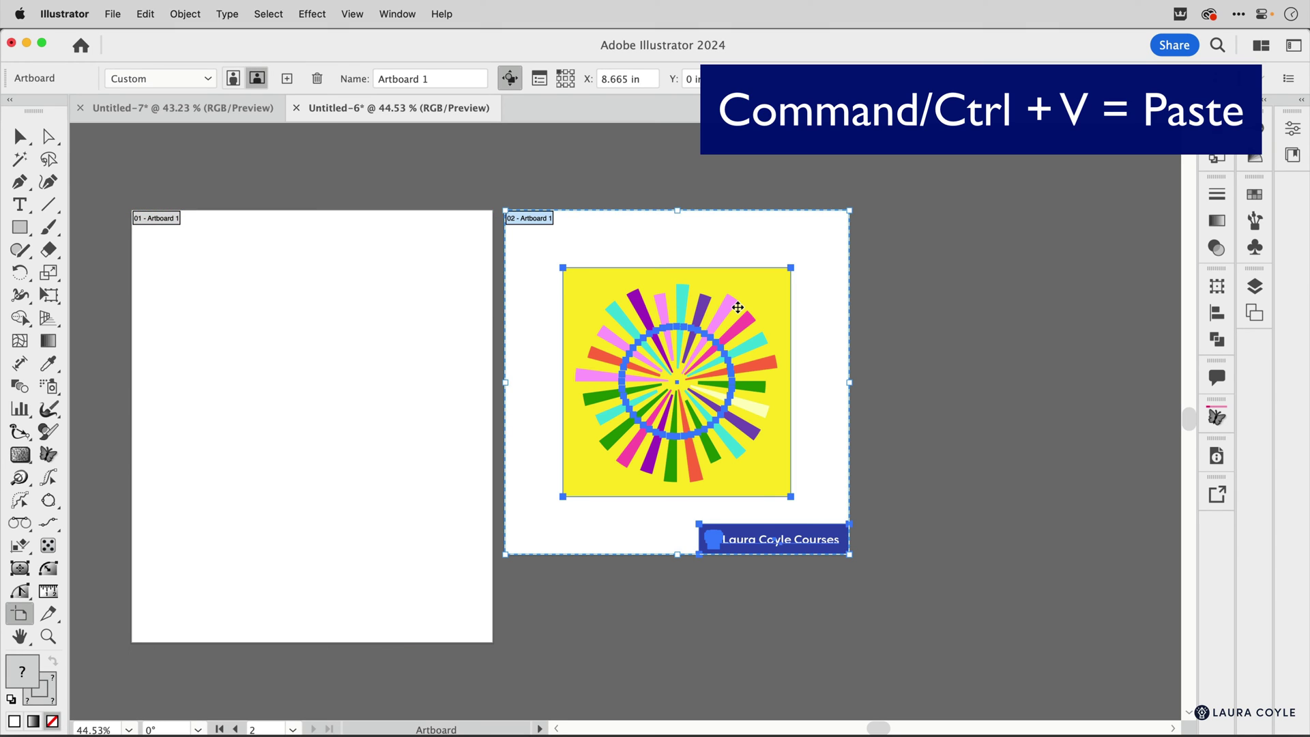
left_click(20, 135)
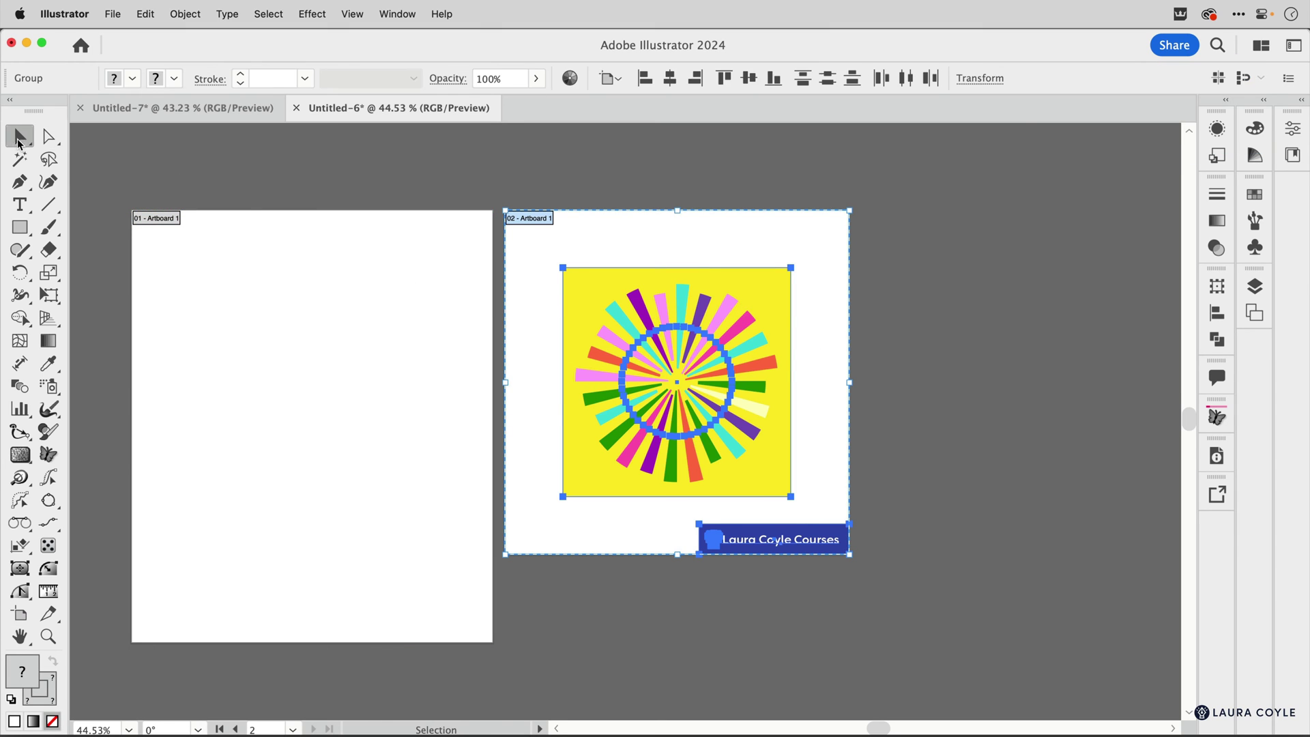
left_click(144, 151)
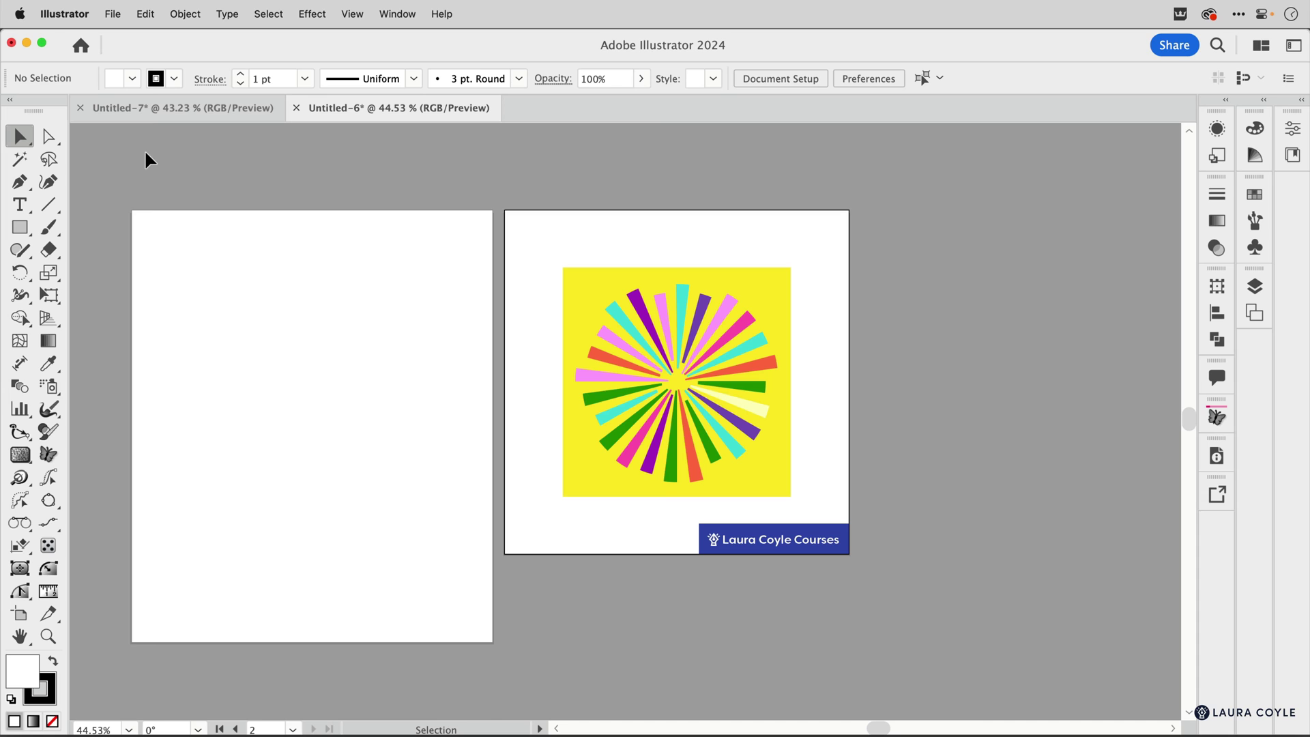
In Untitled-7, enable Move/Copy Artwork with Artboard and select all three artboards
left_click(150, 108)
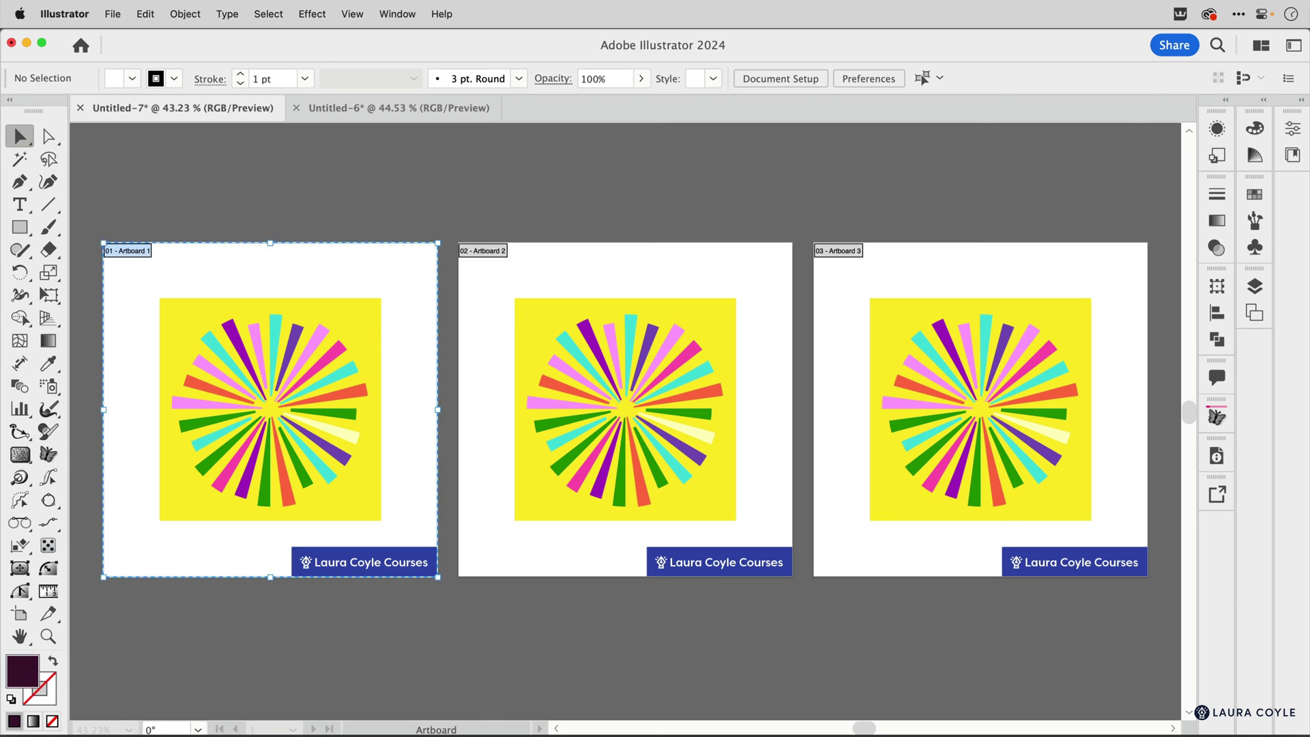
left_click(20, 613)
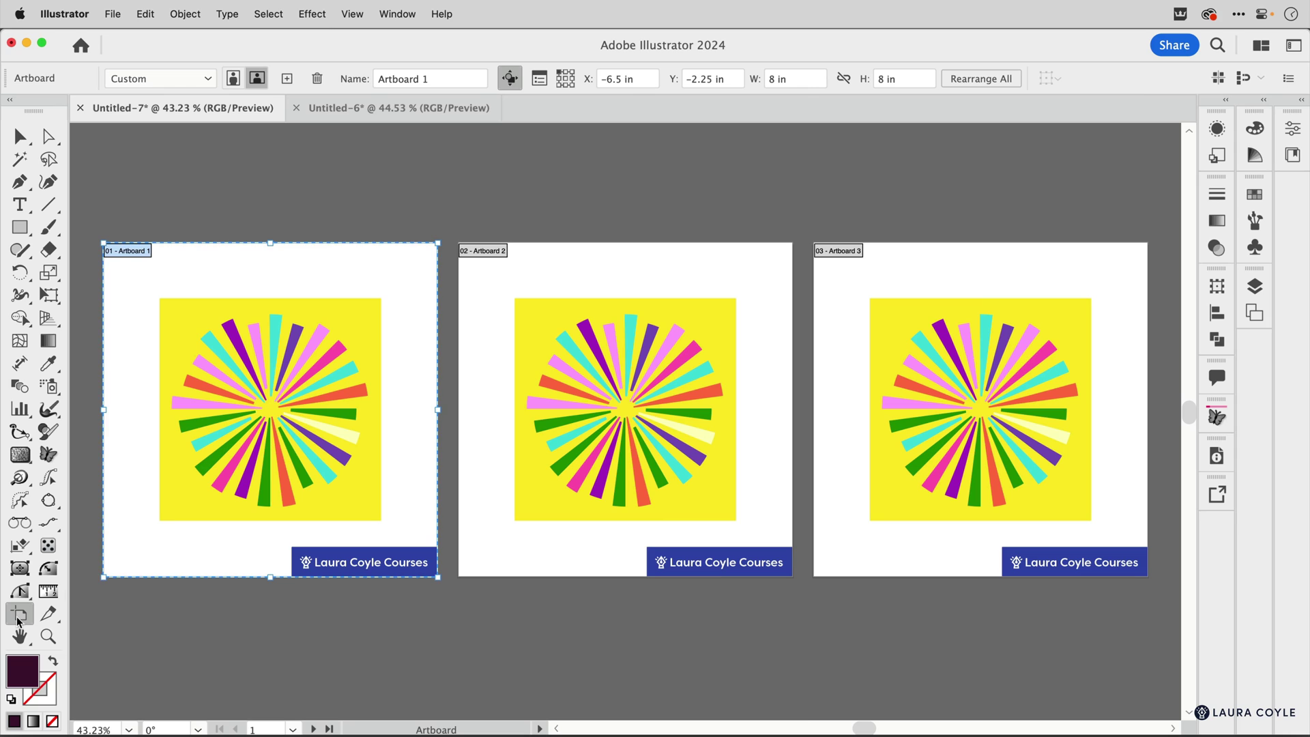
left_click(509, 80)
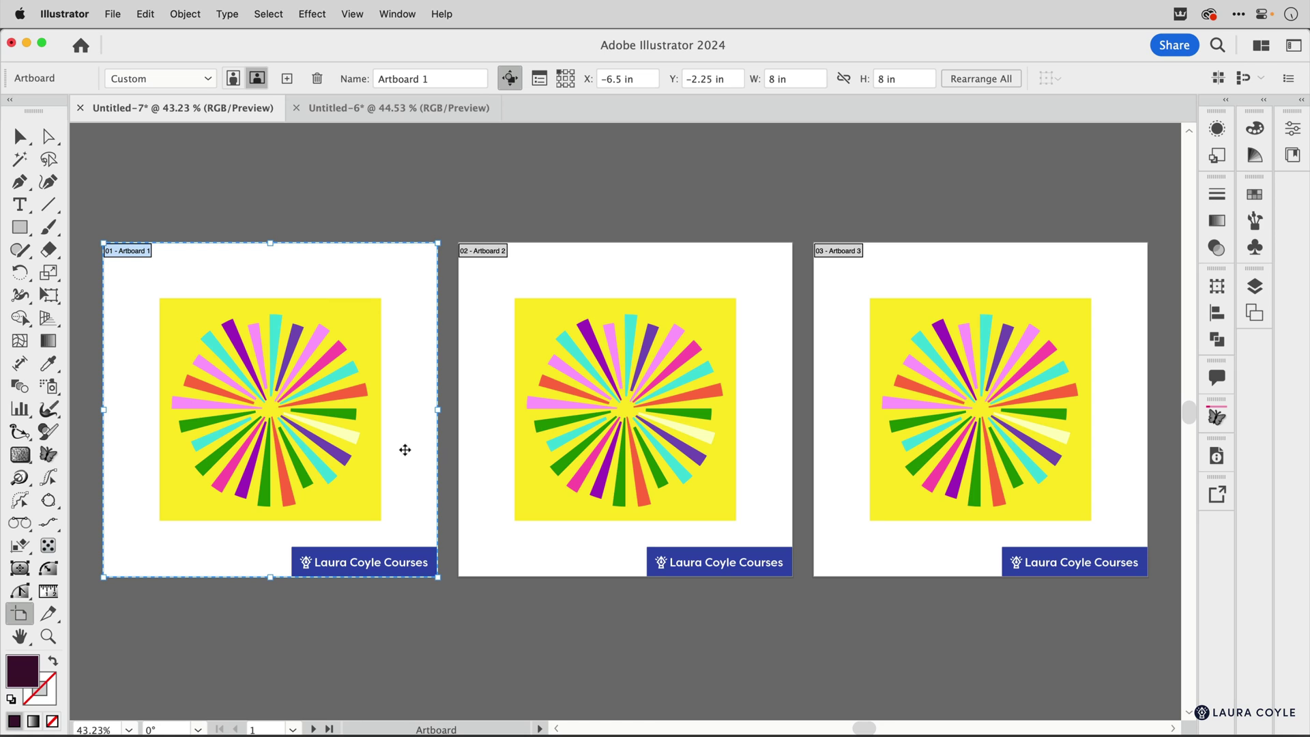
left_click(772, 292, "shift")
left_click(990, 275, "shift")
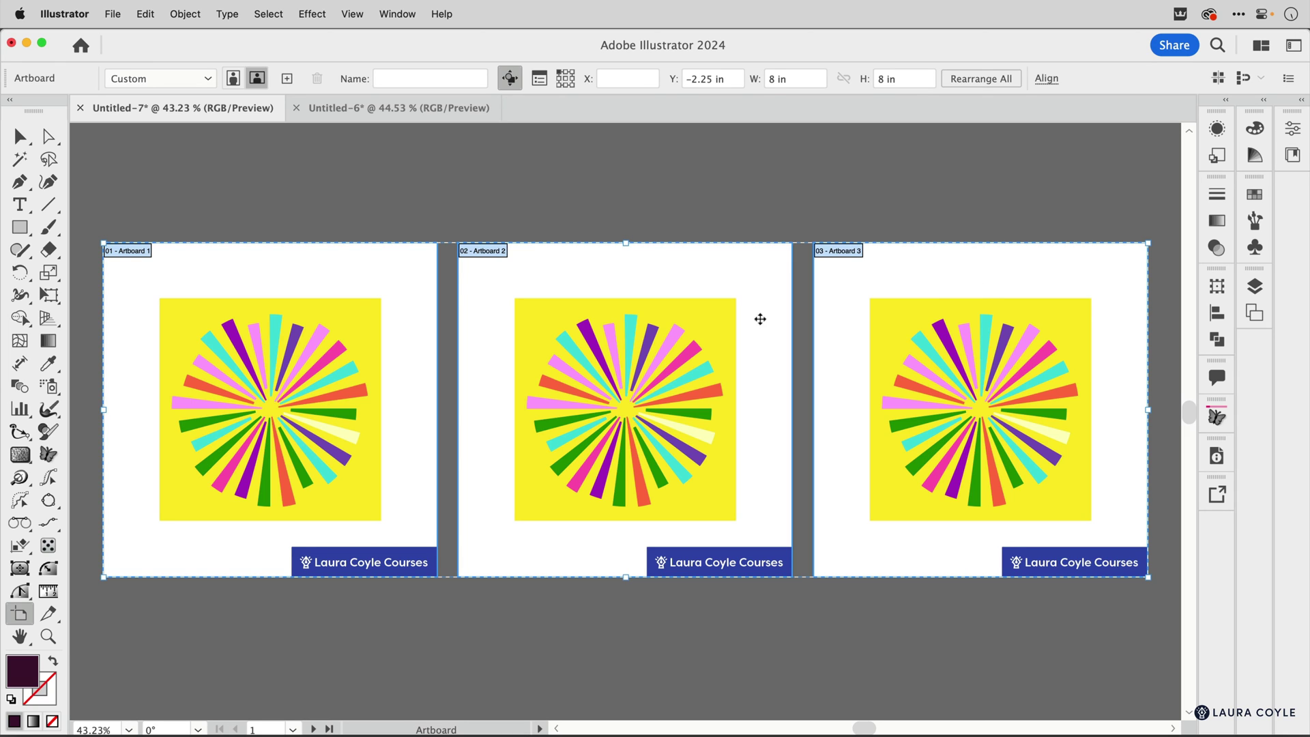
Paste the three artboards with artwork into Untitled-6, deselect, and return to Untitled-7
left_click(349, 111)
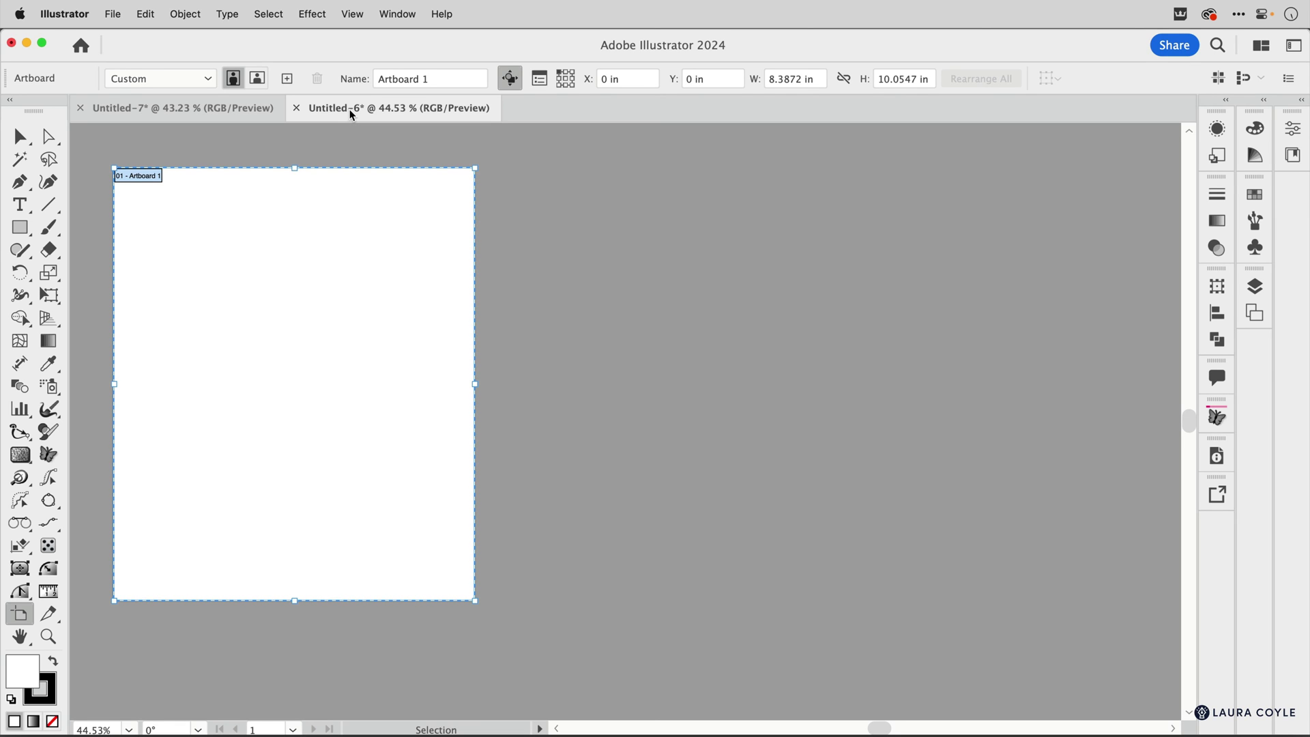
key("super+v")
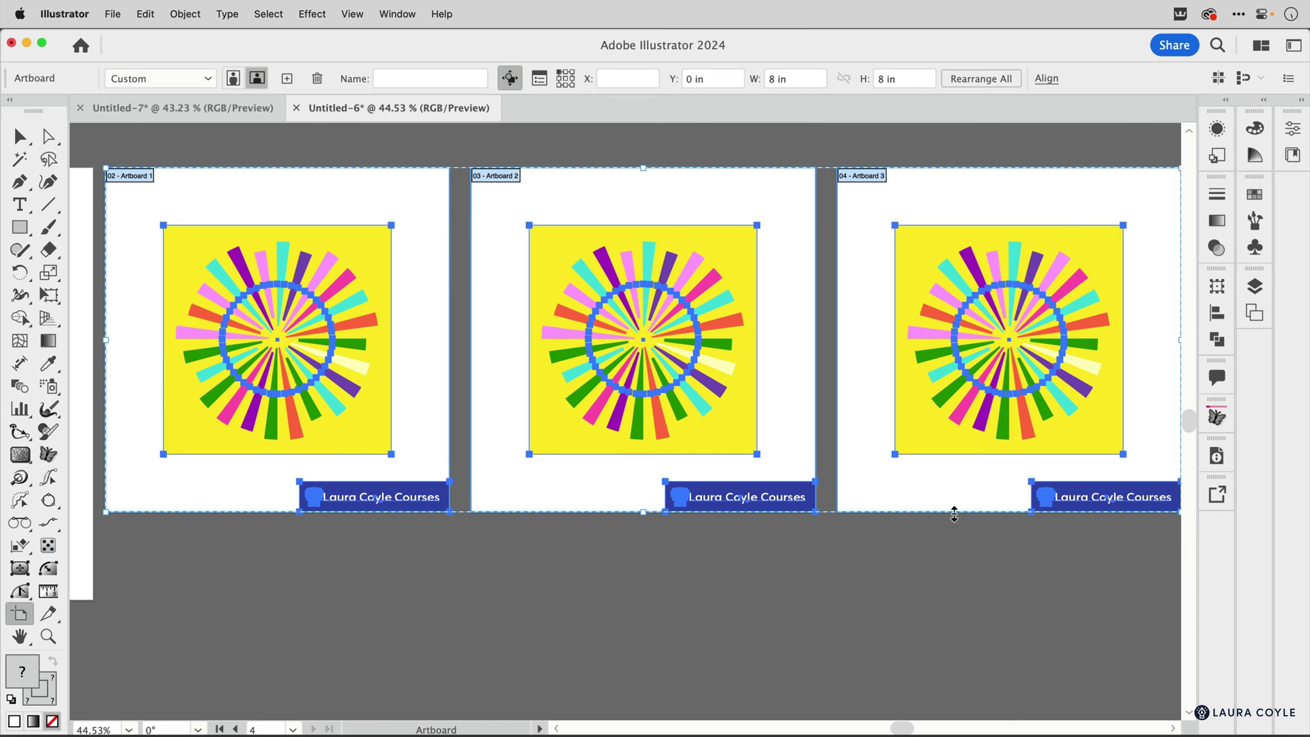
key("v")
key("ctrl+Tab")
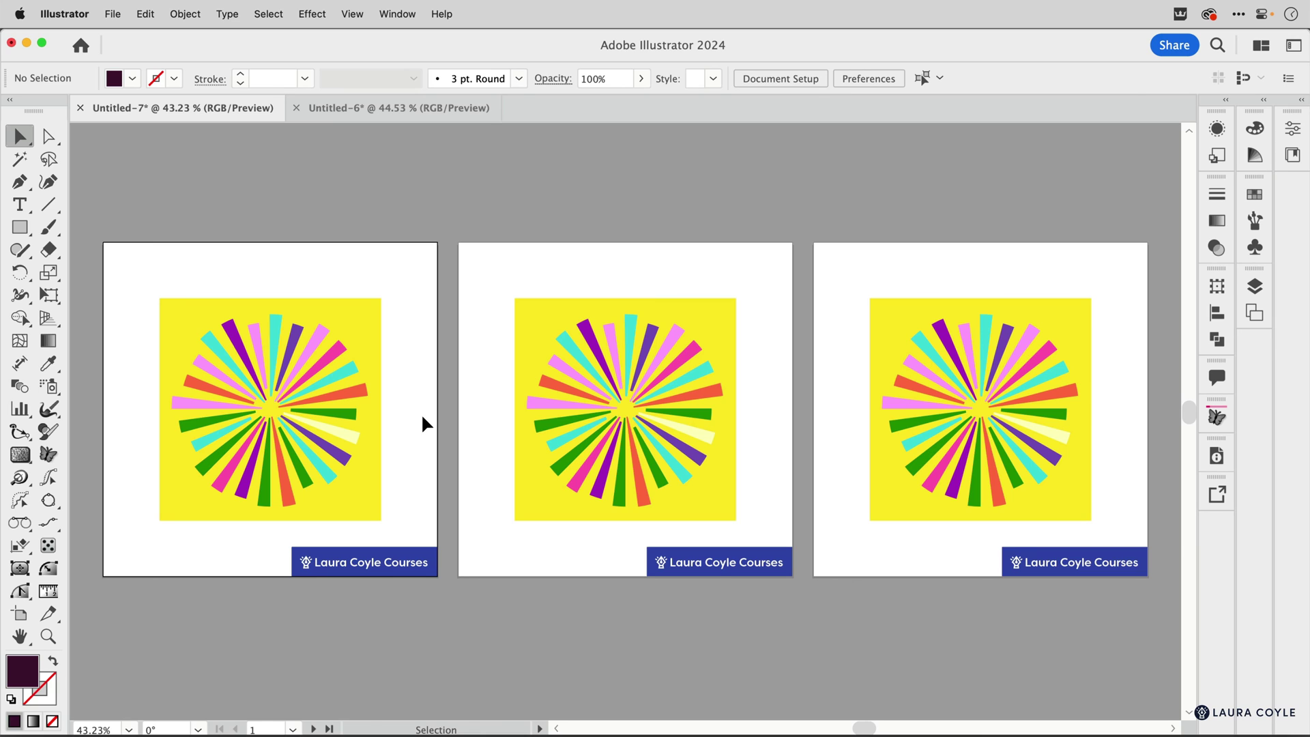